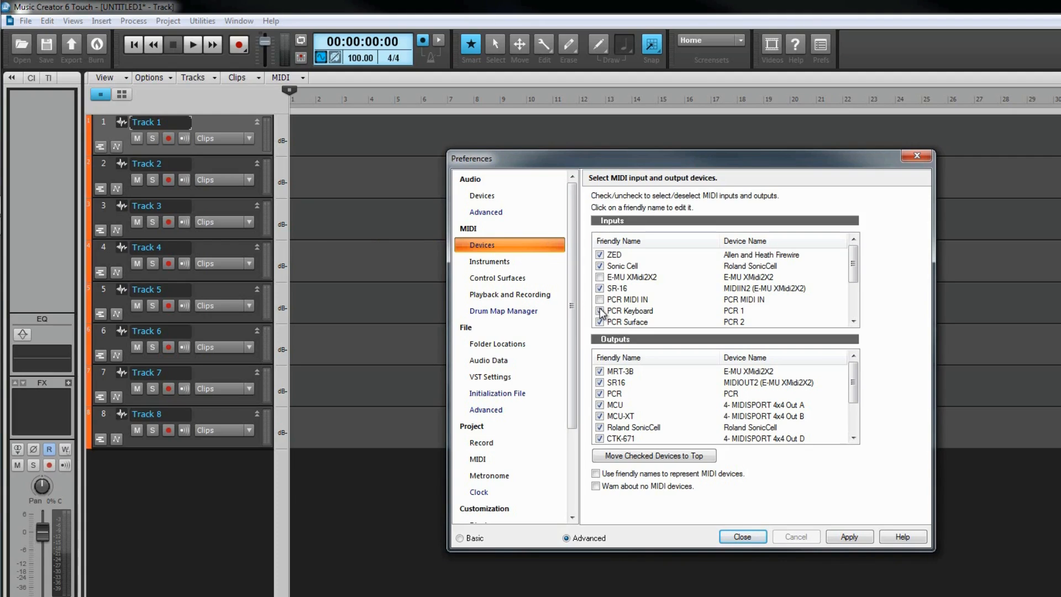
- Switch the PCR Keyboard MIDI input off and back on
{"action": "left_click", "coordinate": [600, 311]}
{"action": "left_click", "coordinate": [600, 311]}
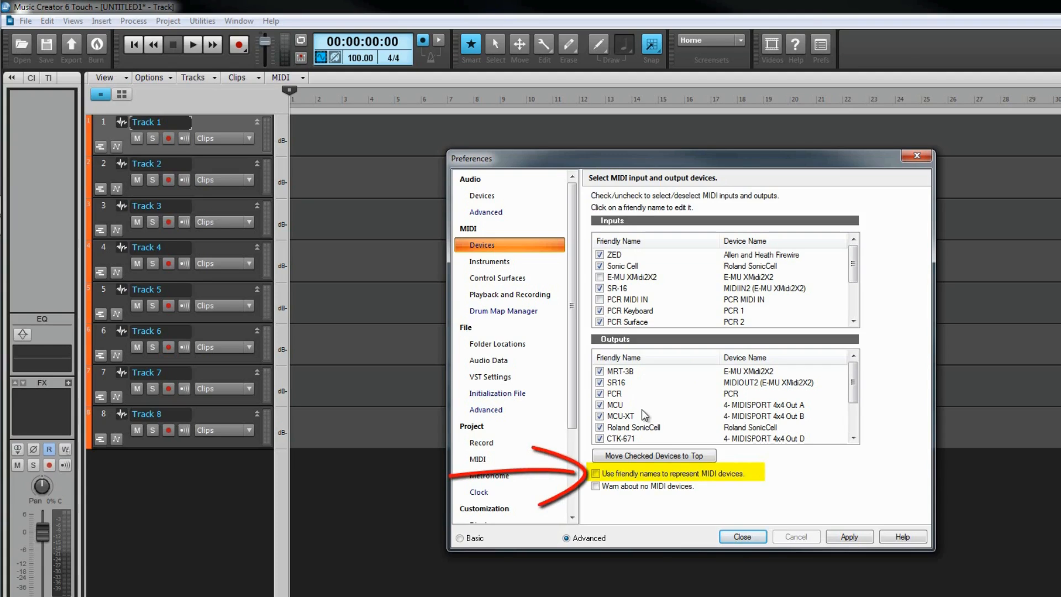
- Change the friendly name of the Roland SonicCell MIDI output to SonicCell
{"action": "left_click", "coordinate": [648, 430]}
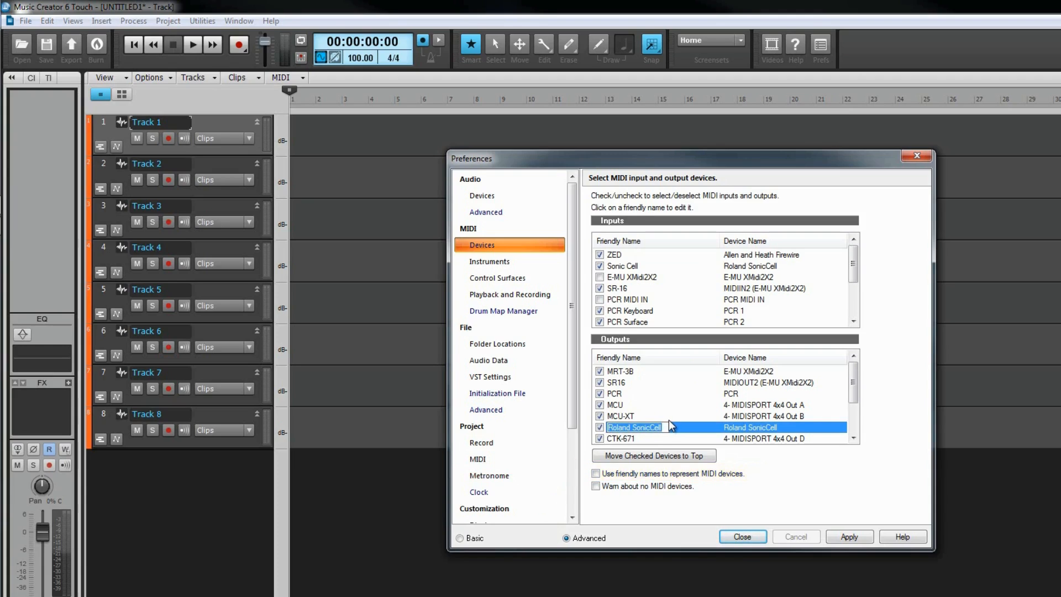
{"action": "key", "text": "ctrl+shift+Left"}
{"action": "key", "text": "ctrl+shift+Left"}
{"action": "key", "text": "ctrl+shift+Right"}
{"action": "key", "text": "Delete"}
{"action": "key", "text": "Return"}
- Rename the PCR MIDI output as PCR Keyboard
{"action": "left_click", "coordinate": [623, 394]}
{"action": "type", "text": "PCR Keyboard"}
{"action": "key", "text": "Return"}
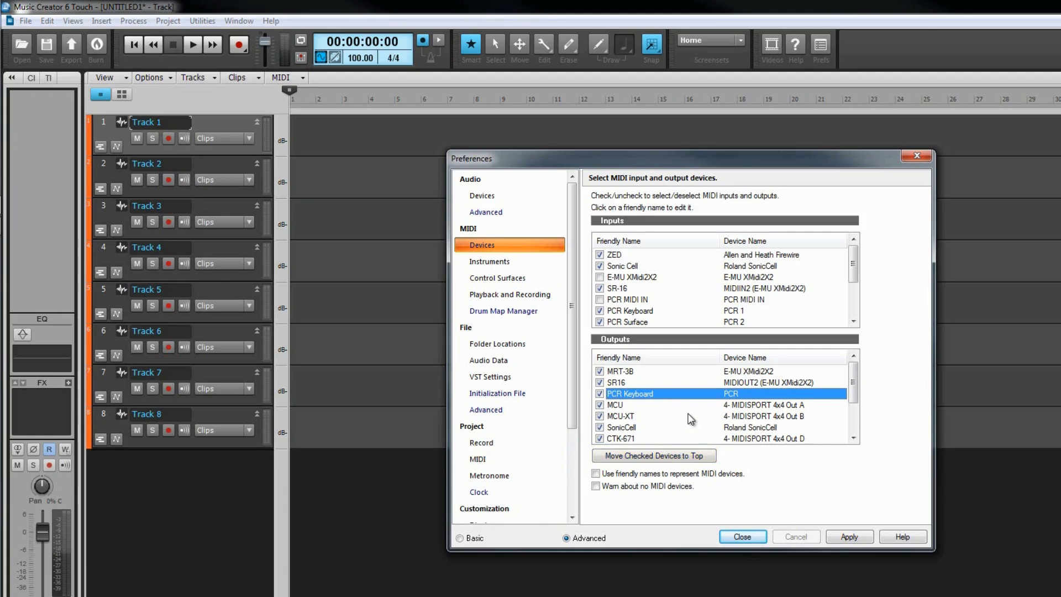
- Disable the MCU, MCU-XT and CTK-671 outputs, keep SonicCell enabled, and move the checked devices to the top of the list
{"action": "left_click", "coordinate": [601, 404]}
{"action": "left_click", "coordinate": [601, 416]}
{"action": "left_click", "coordinate": [600, 427]}
{"action": "left_click", "coordinate": [600, 437]}
{"action": "left_click", "coordinate": [600, 428]}
{"action": "left_click", "coordinate": [629, 456]}
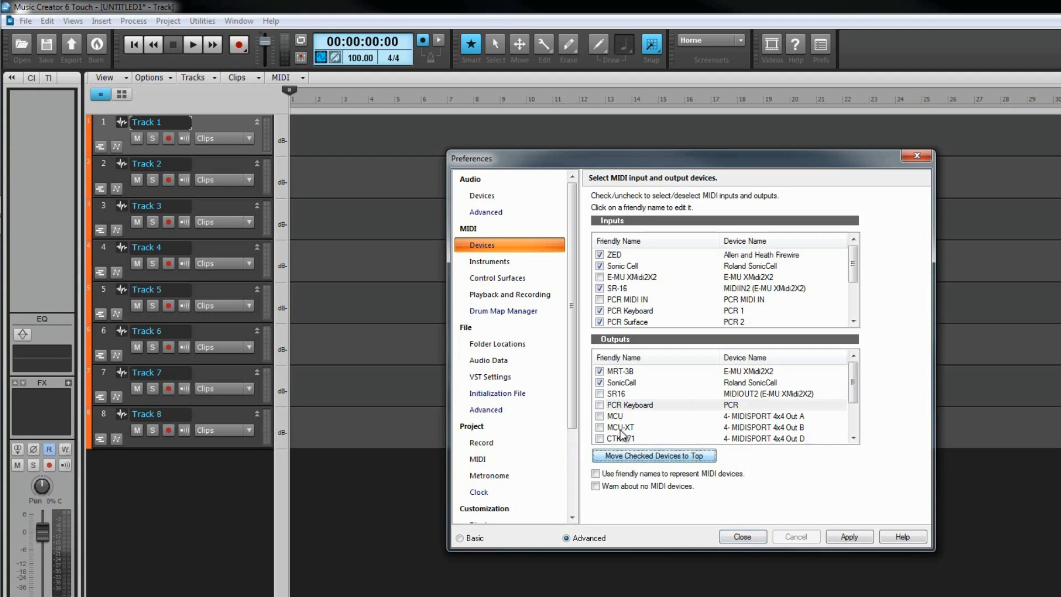
- Enable the SR16 MIDI output and move the checked devices to the top of the list
{"action": "left_click", "coordinate": [601, 394]}
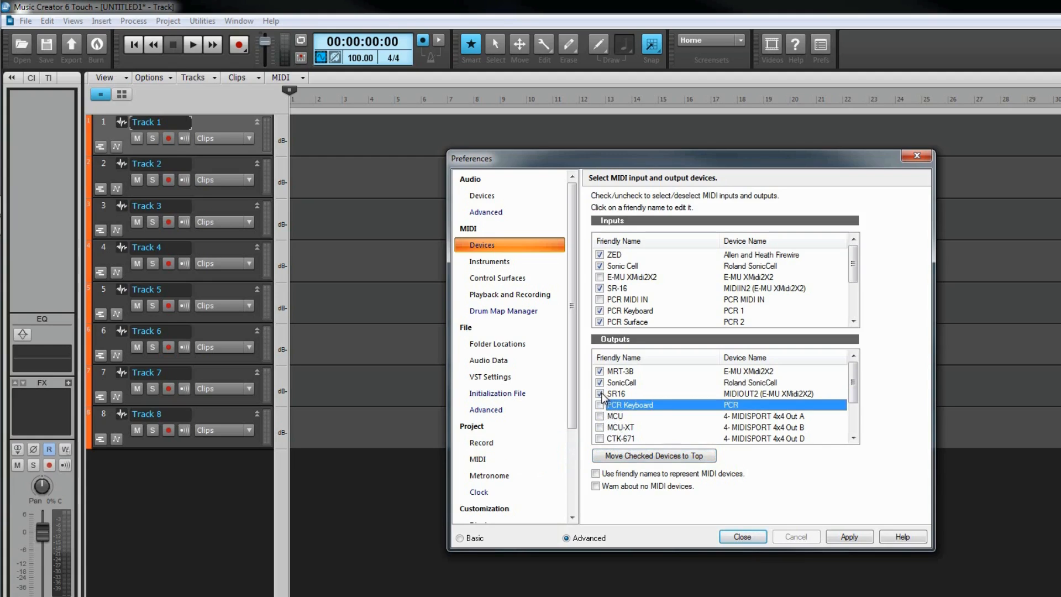
{"action": "left_click", "coordinate": [634, 454]}
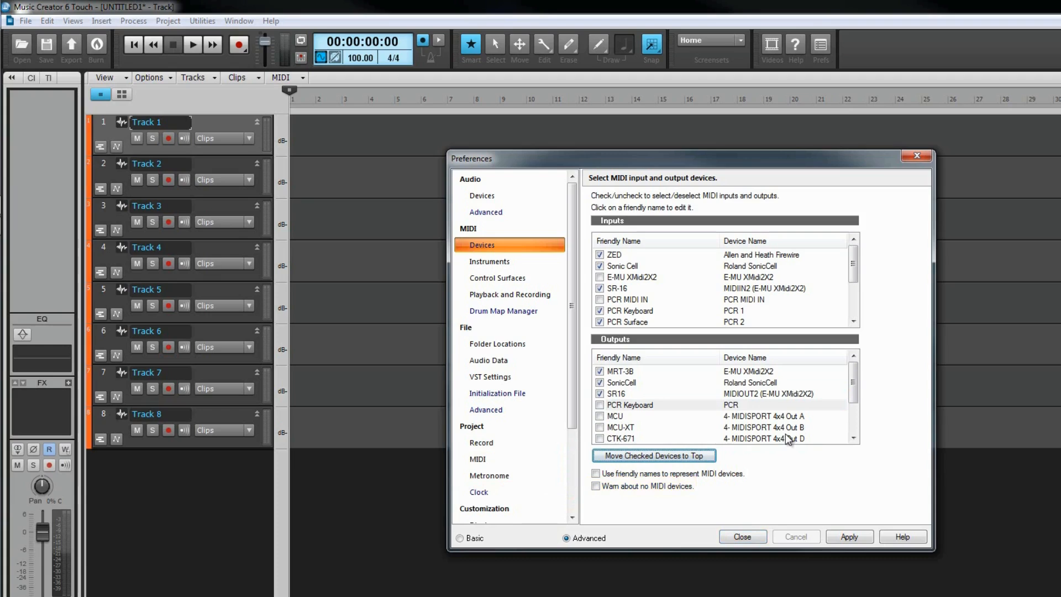
{"action": "key", "text": "alt"}
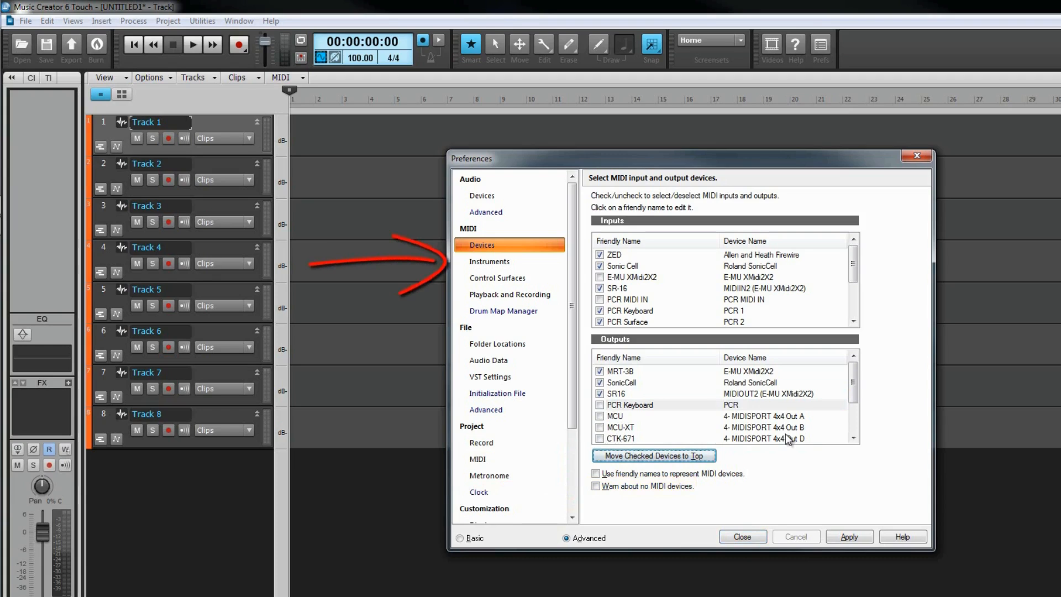
- Assign the Roland JUNO-Gi:Rhythm instrument definition to Roland SonicCell channels 1 through 16
{"action": "left_click", "coordinate": [505, 262]}
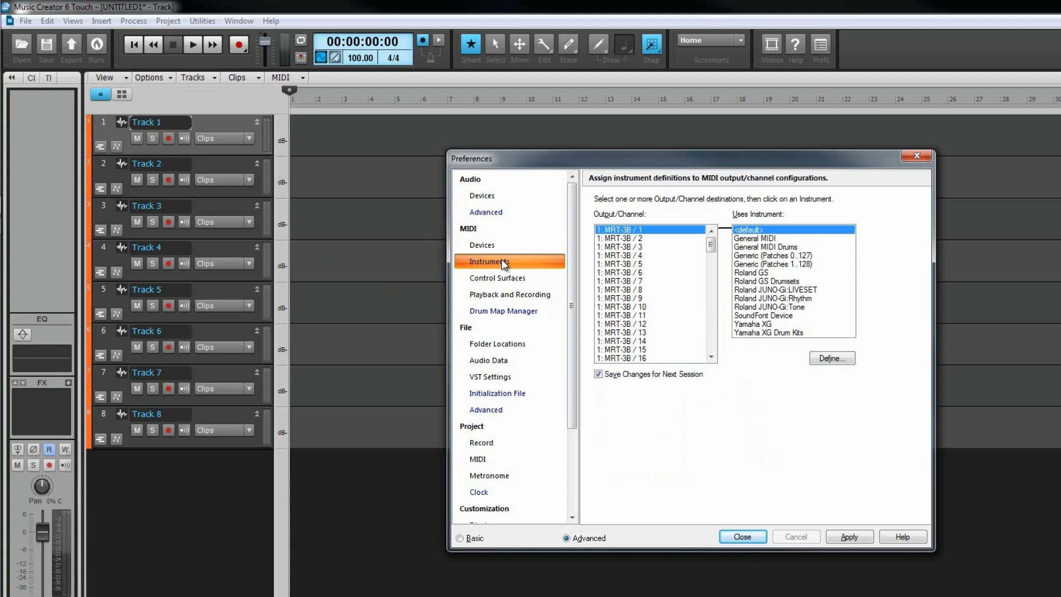
{"action": "left_click", "coordinate": [713, 327]}
{"action": "left_click", "coordinate": [714, 331]}
{"action": "left_click", "coordinate": [714, 333]}
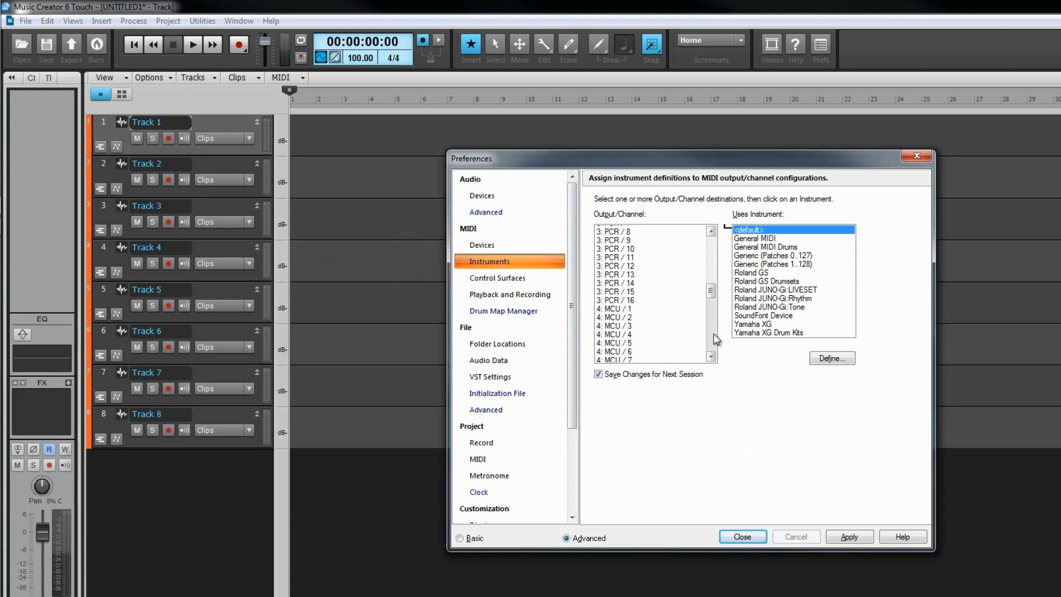
{"action": "left_click", "coordinate": [713, 335]}
{"action": "left_click", "coordinate": [711, 340]}
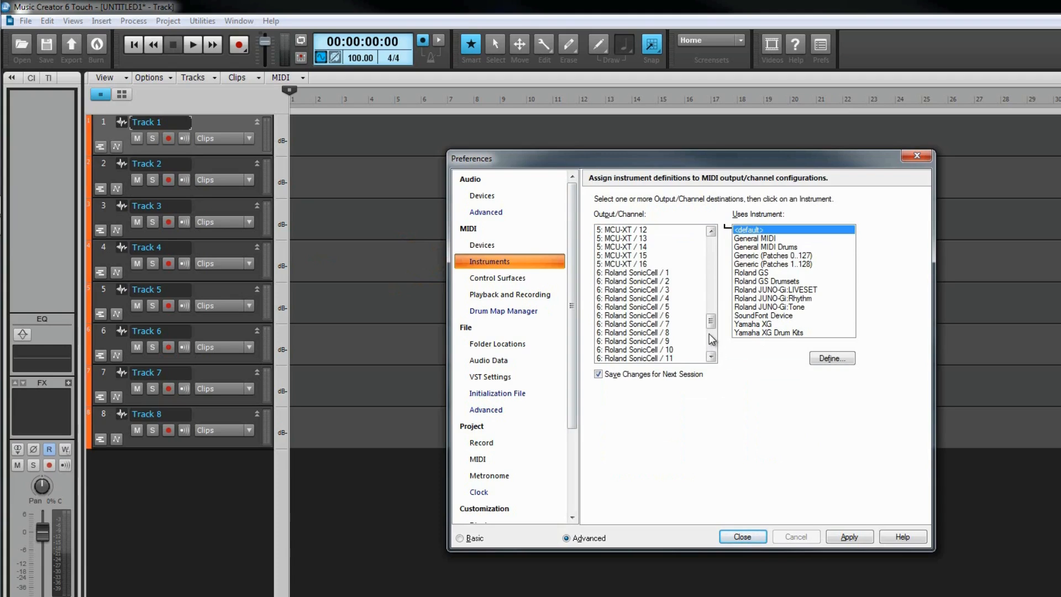
{"action": "left_click", "coordinate": [640, 272]}
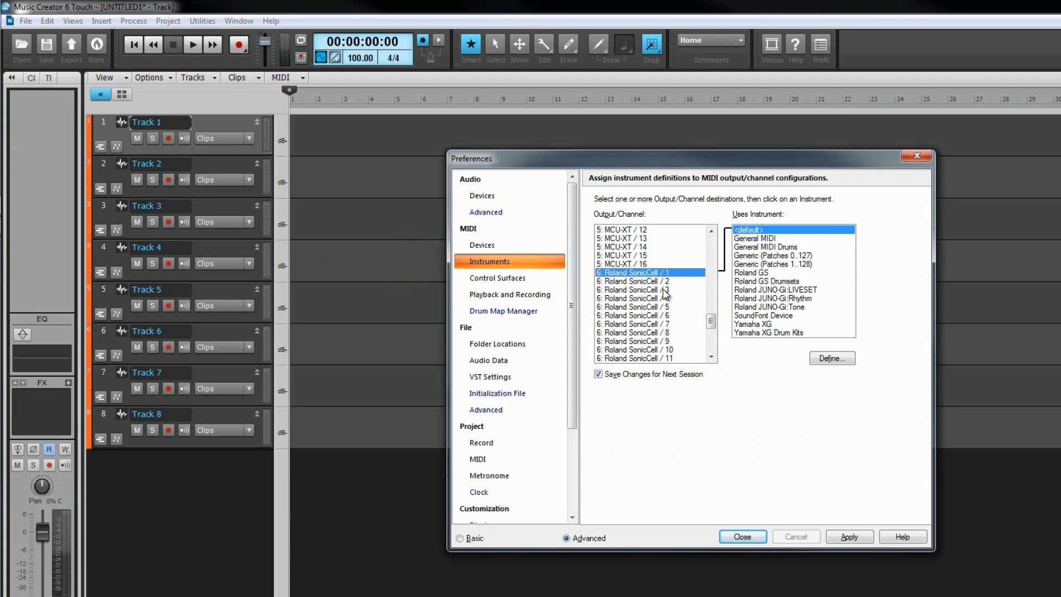
{"action": "scroll", "coordinate": [713, 323], "scroll_direction": "down", "scroll_amount": 3}
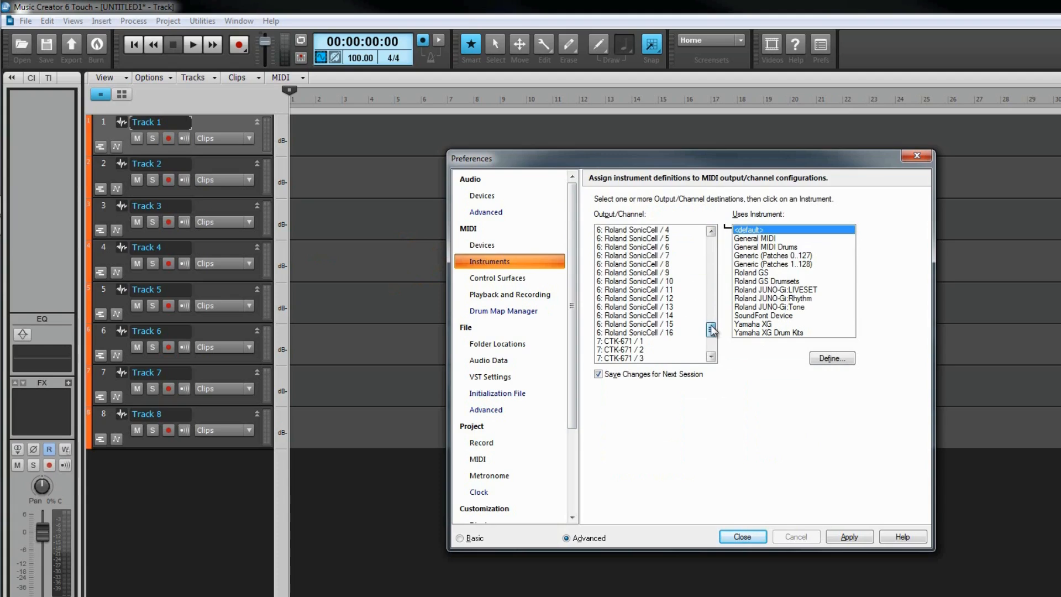
{"action": "left_click", "coordinate": [665, 332], "text": "shift"}
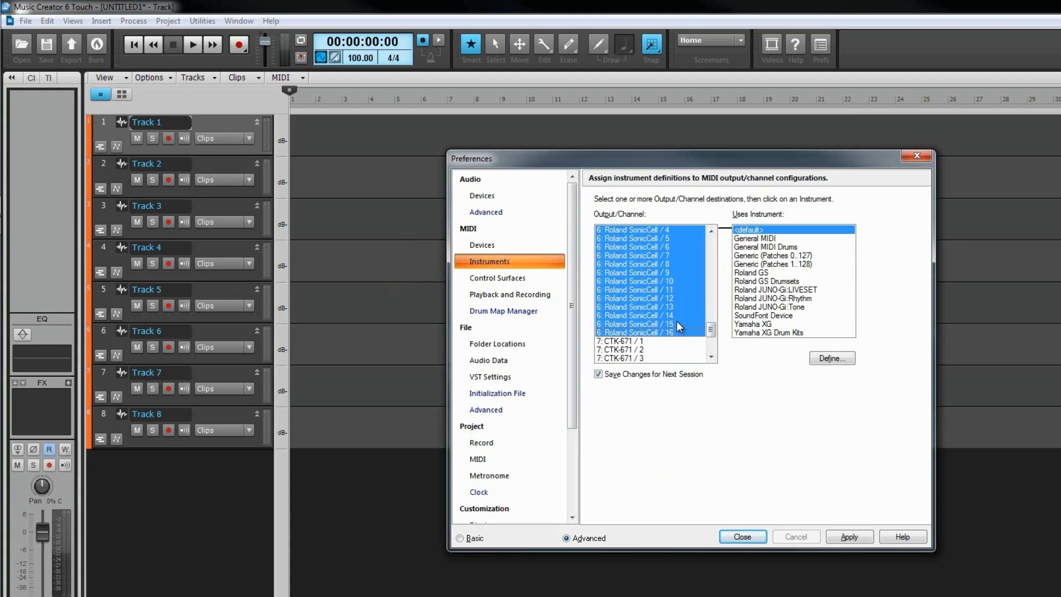
{"action": "left_click", "coordinate": [757, 298]}
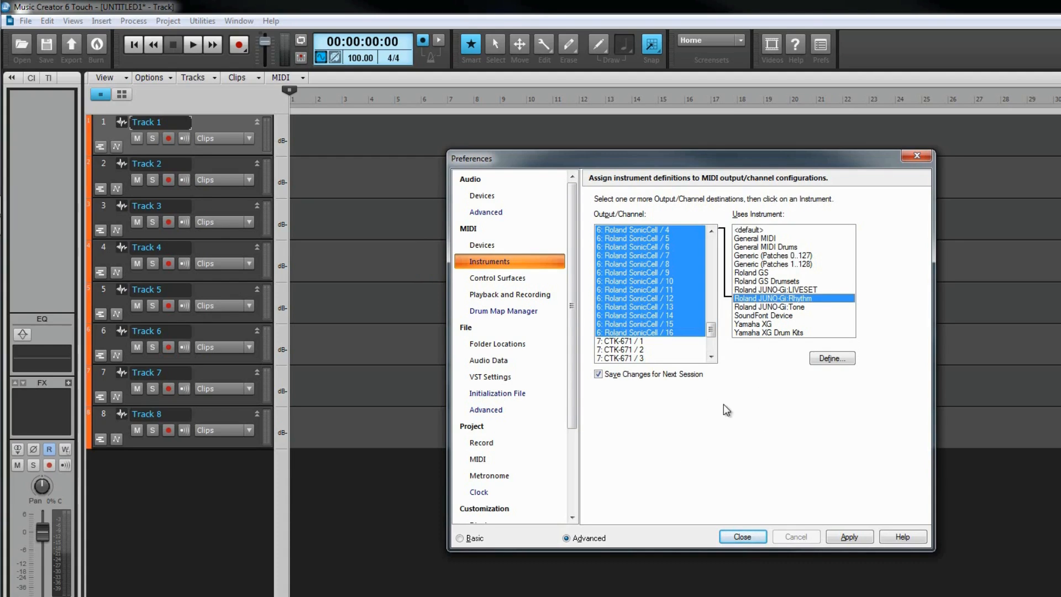
- Add an ACT MIDI Controller control surface with input port ZED and output port None
{"action": "left_click", "coordinate": [484, 274]}
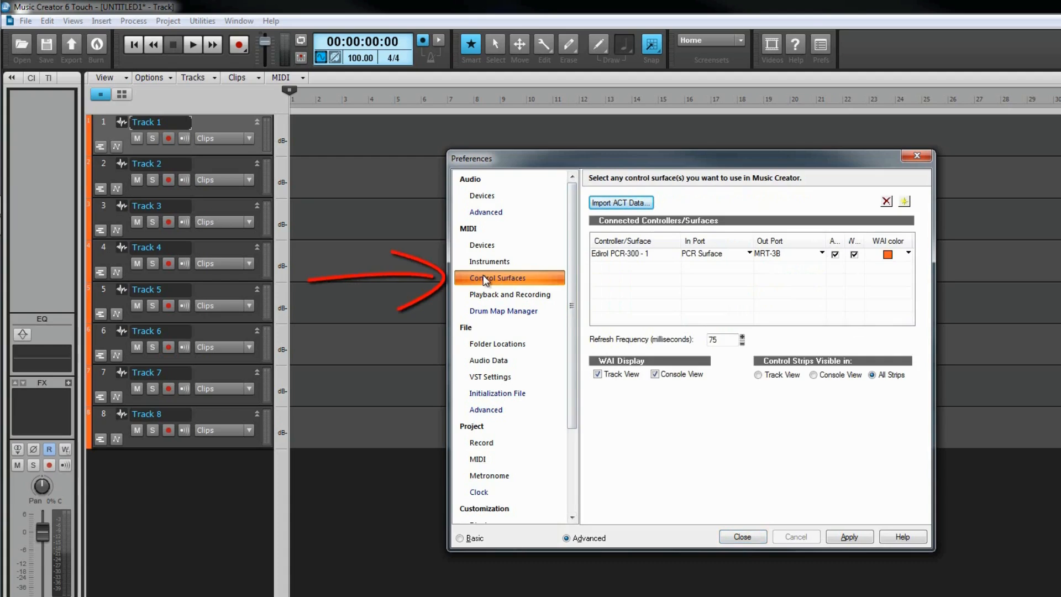
{"action": "left_click", "coordinate": [904, 201]}
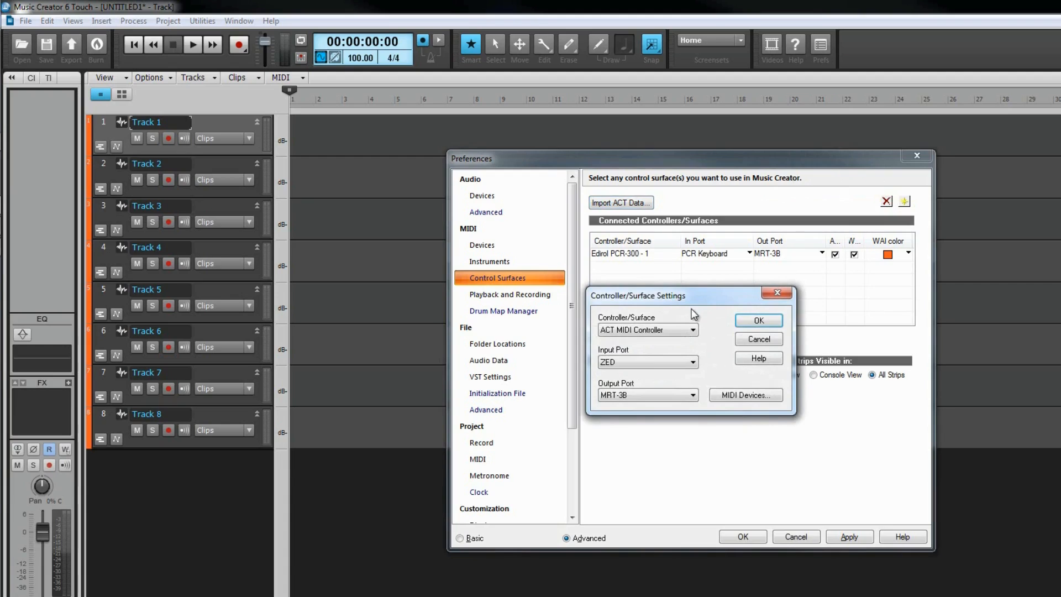
{"action": "left_click", "coordinate": [693, 330]}
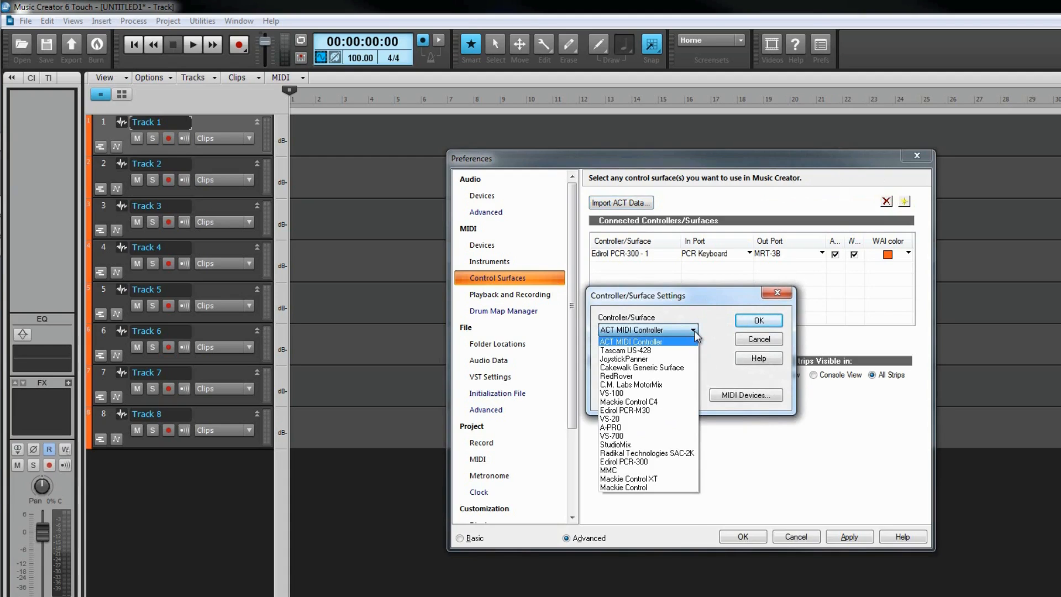
{"action": "left_click", "coordinate": [693, 330]}
{"action": "left_click", "coordinate": [693, 362]}
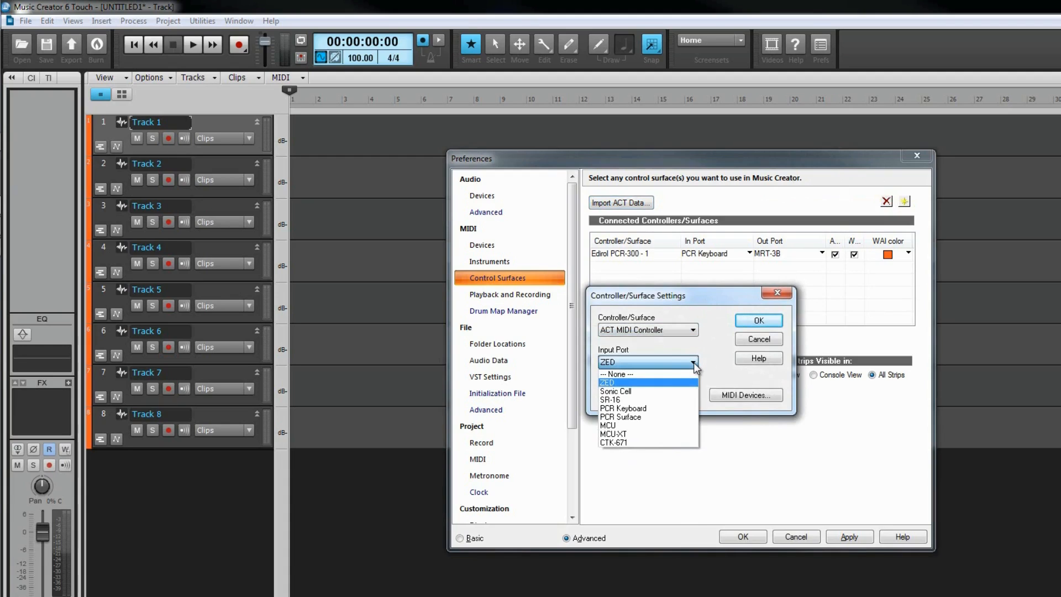
{"action": "left_click", "coordinate": [694, 363]}
{"action": "left_click", "coordinate": [693, 395]}
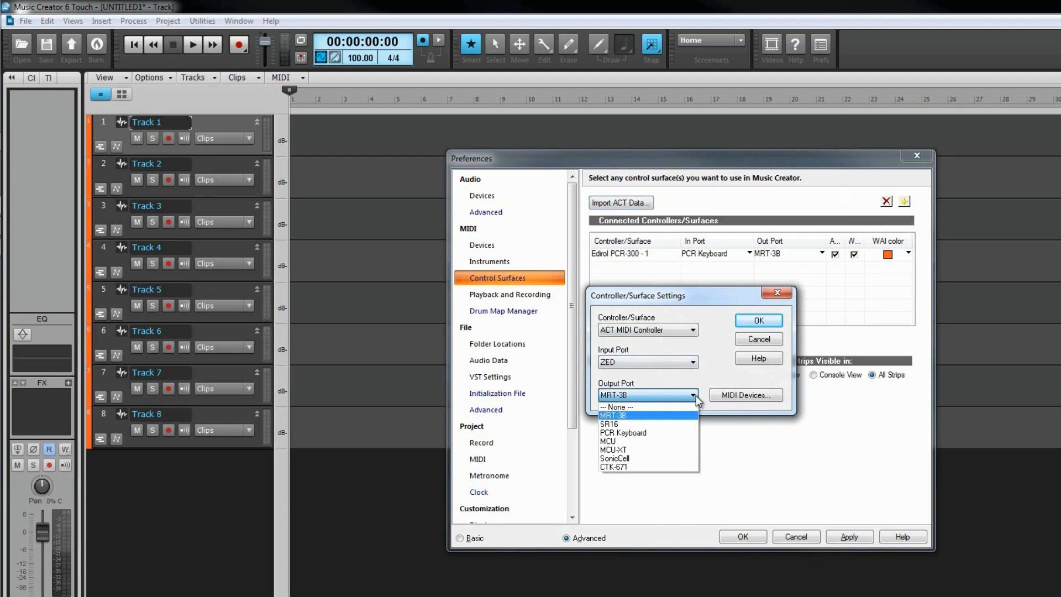
{"action": "left_click", "coordinate": [680, 408]}
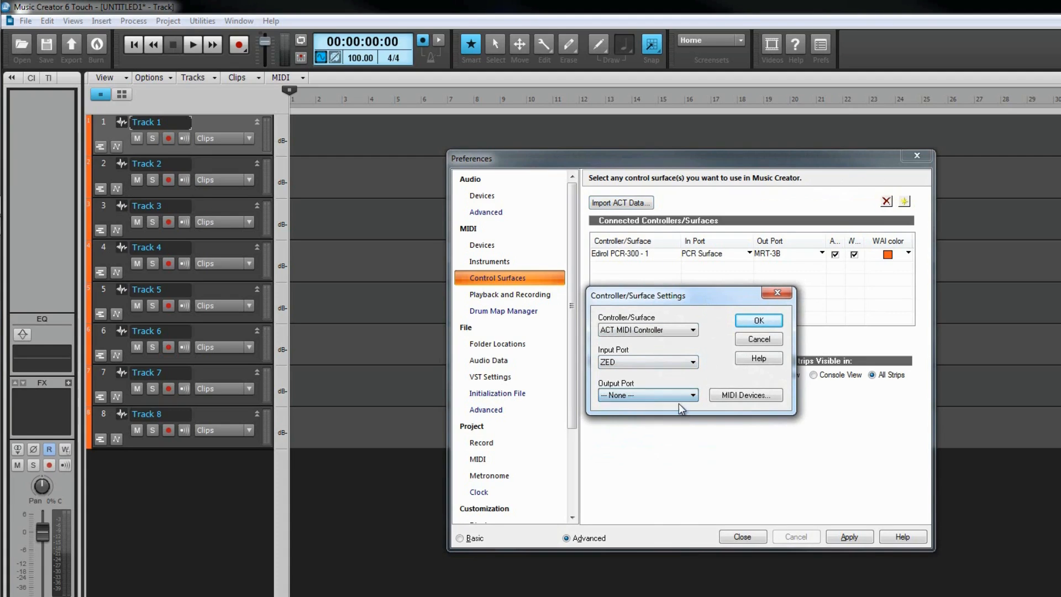
{"action": "left_click", "coordinate": [764, 321]}
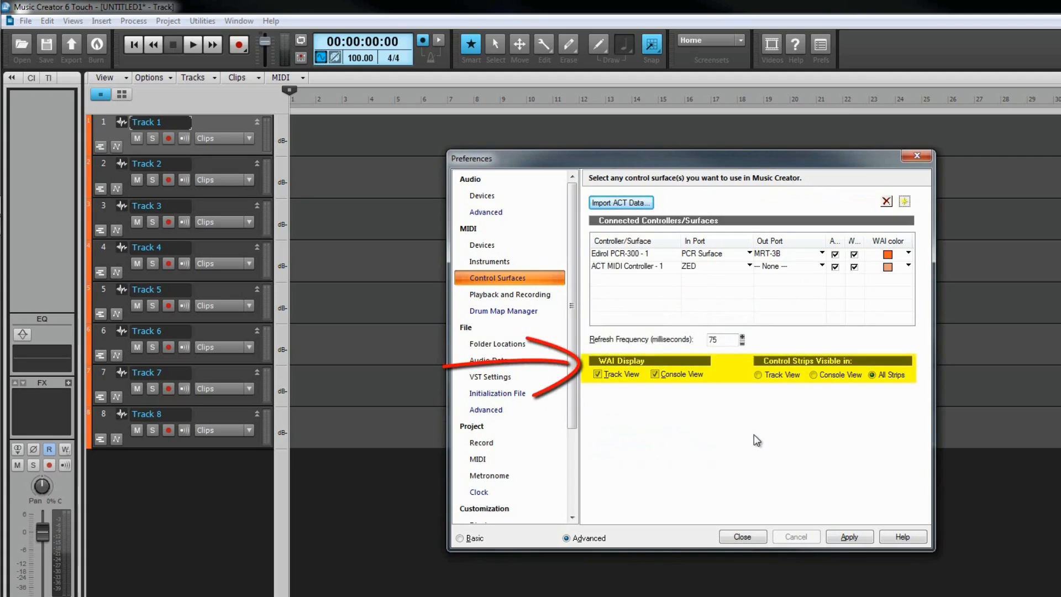
- Look at the WAI color choices for the Edirol PCR-300 control surface
{"action": "left_click", "coordinate": [909, 254]}
{"action": "left_click", "coordinate": [909, 254]}
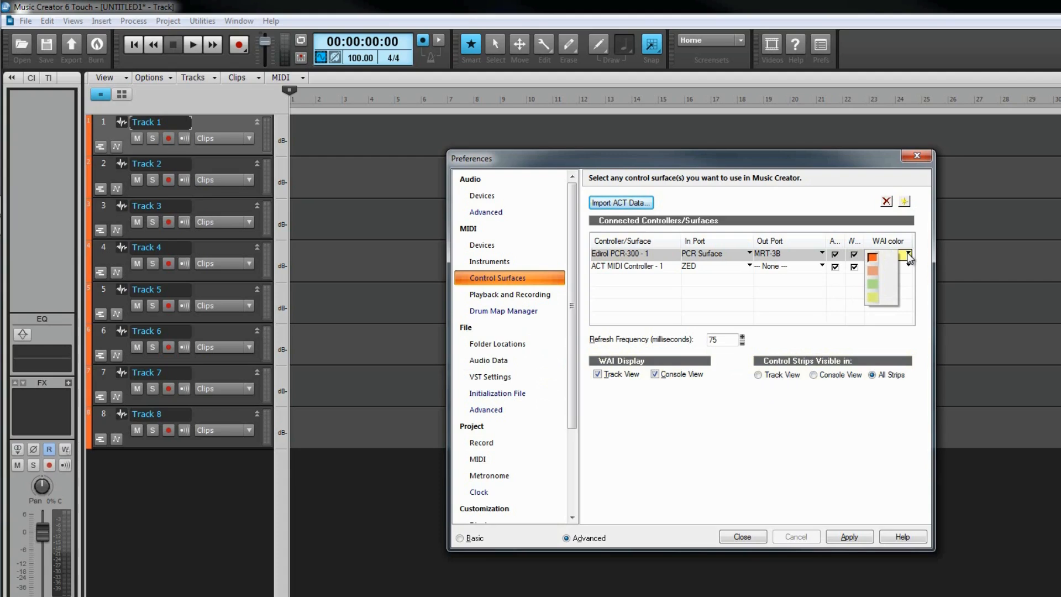
{"action": "left_click", "coordinate": [867, 470]}
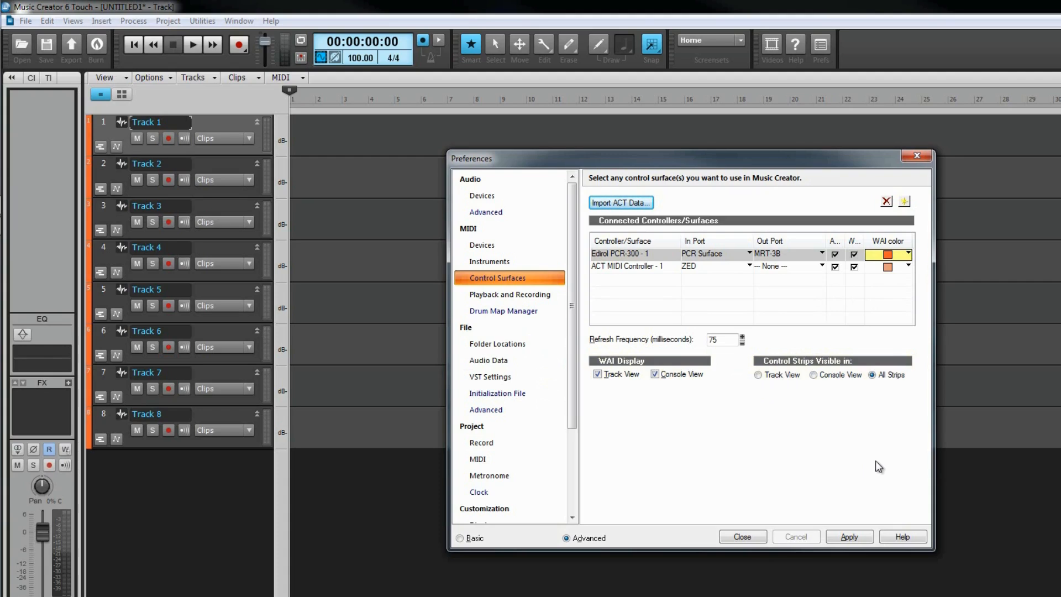
- Turn off MIDI recording without an armed track in the MIDI playback and recording preferences
{"action": "left_click", "coordinate": [528, 295]}
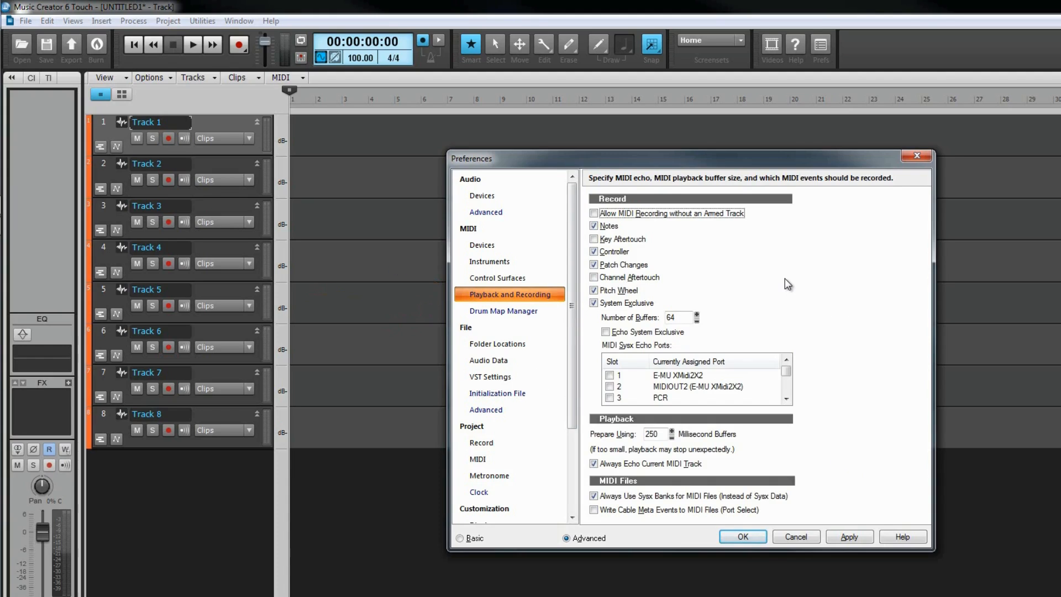
{"action": "left_click", "coordinate": [604, 214]}
{"action": "left_click", "coordinate": [604, 214]}
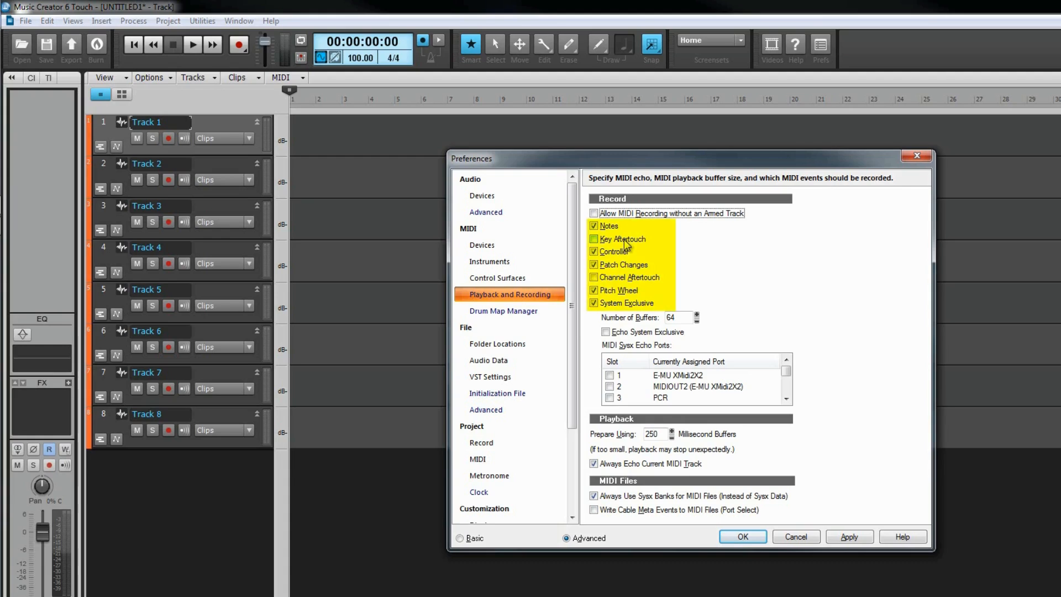
- Enable recording of Key Aftertouch and set the playback preparation buffer to 500 milliseconds
{"action": "left_click", "coordinate": [594, 239]}
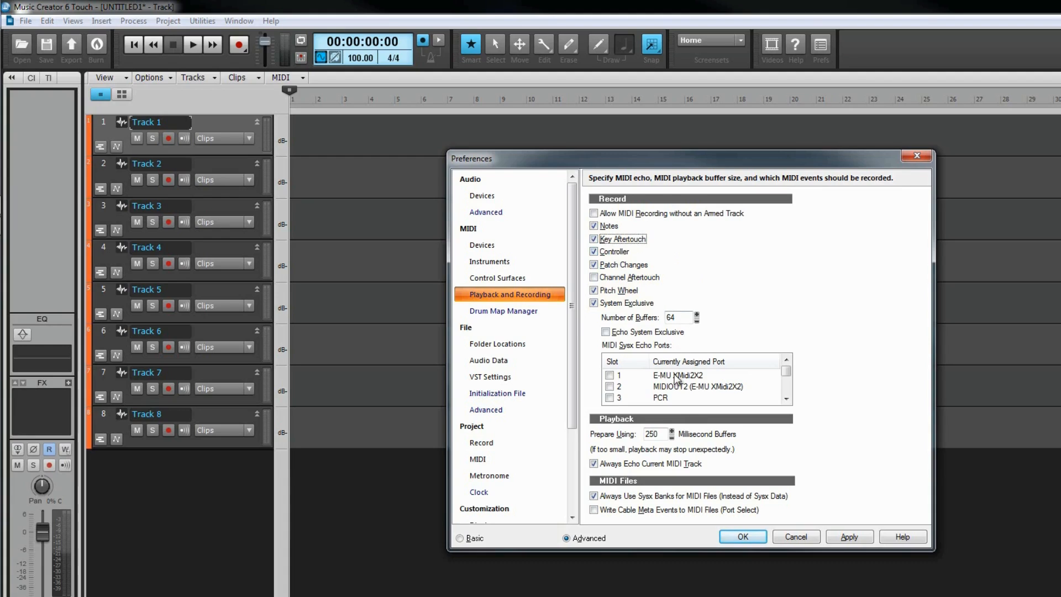
{"action": "left_click_drag", "start_coordinate": [660, 435], "coordinate": [642, 436]}
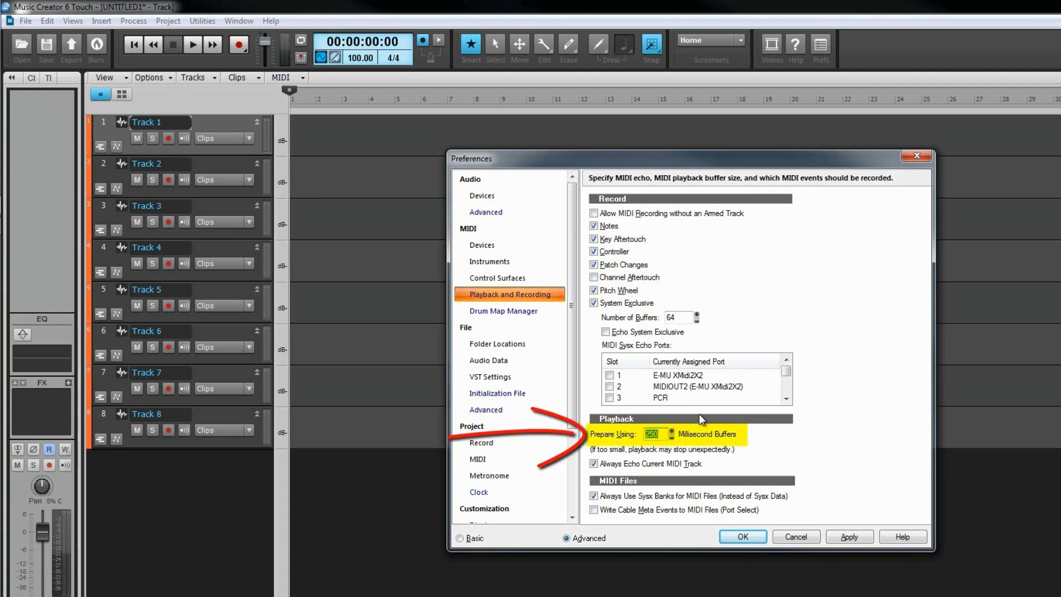
{"action": "type", "text": "500"}
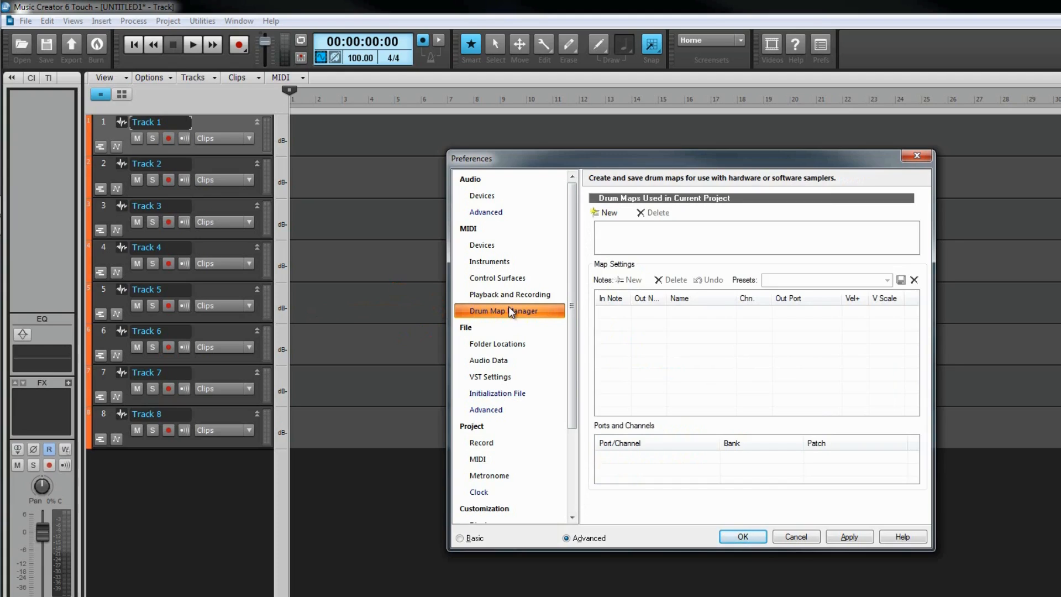
- Create a new drum map for the project and load the Alesis DM5 Acid Set preset into it
{"action": "left_click", "coordinate": [616, 212]}
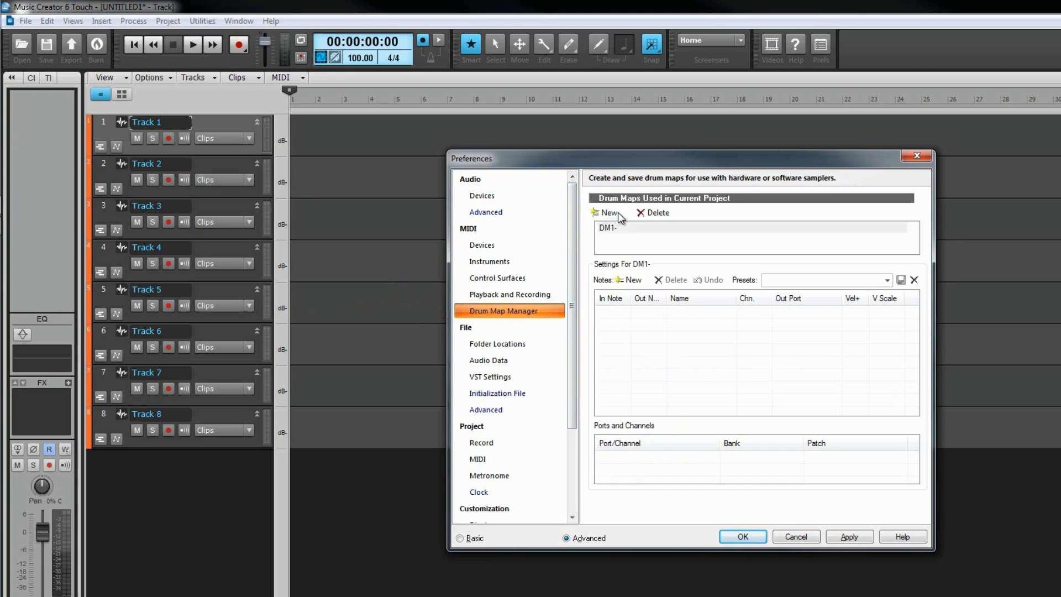
{"action": "left_click", "coordinate": [887, 281]}
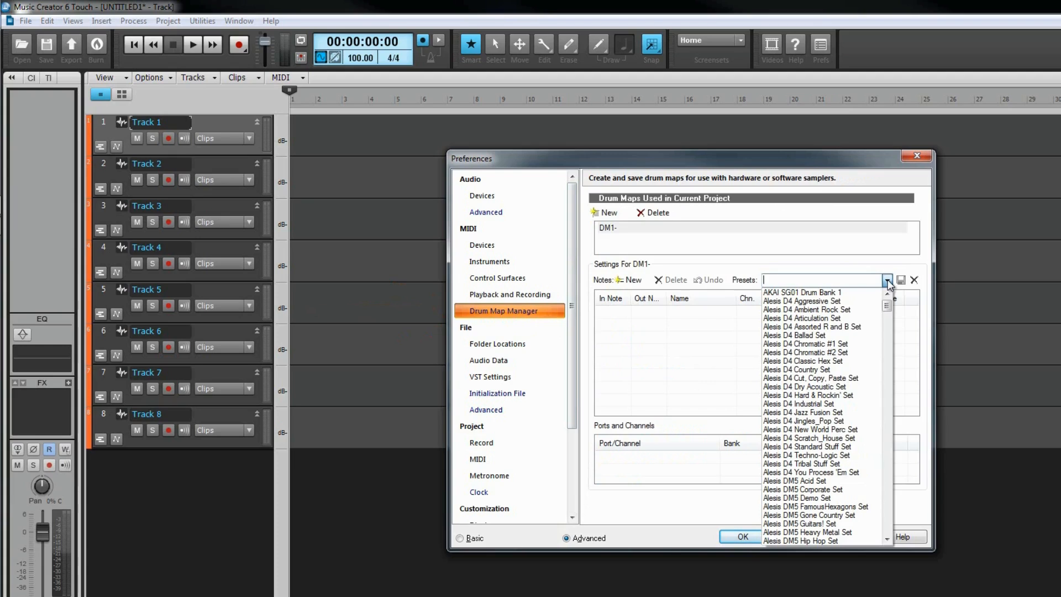
{"action": "left_click", "coordinate": [841, 481]}
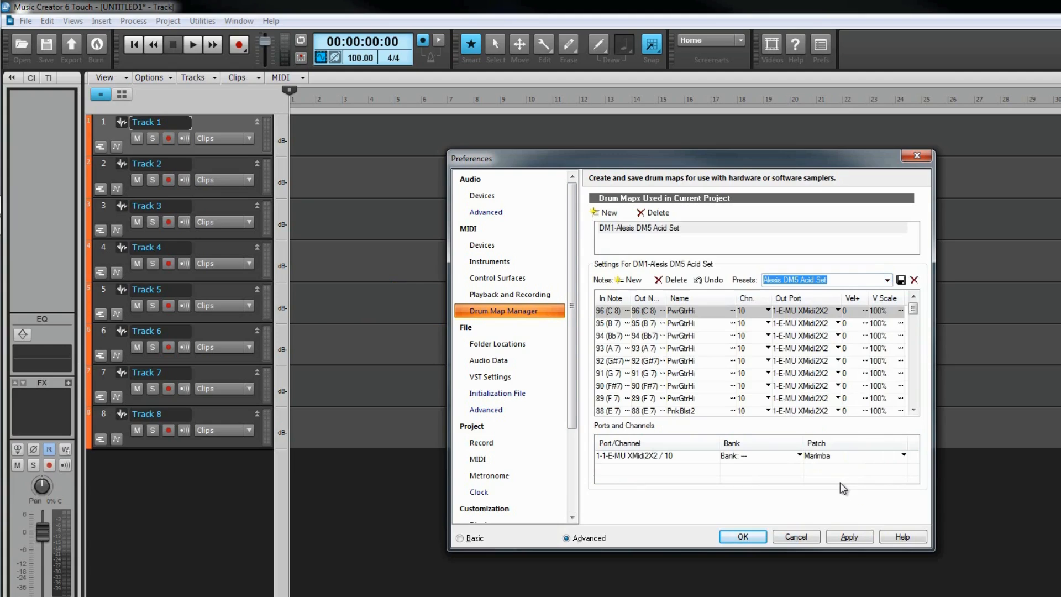
- Set the drum map's output port to 3-PCR for note 96 (C 8) and 6-Roland SonicCell for note 95 (B 7)
{"action": "left_click", "coordinate": [837, 311]}
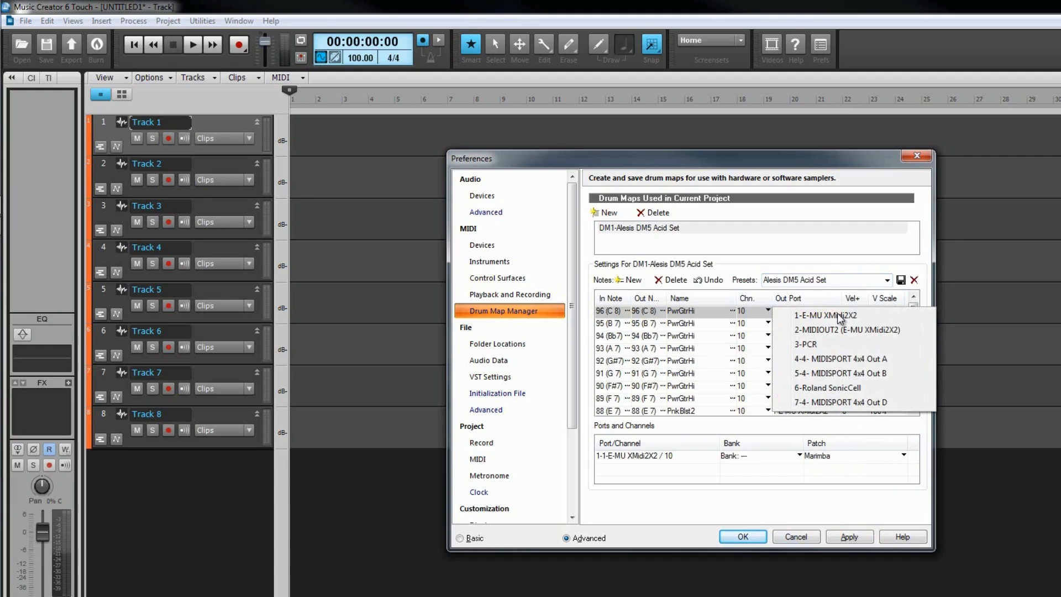
{"action": "left_click", "coordinate": [817, 344]}
{"action": "left_click", "coordinate": [838, 323]}
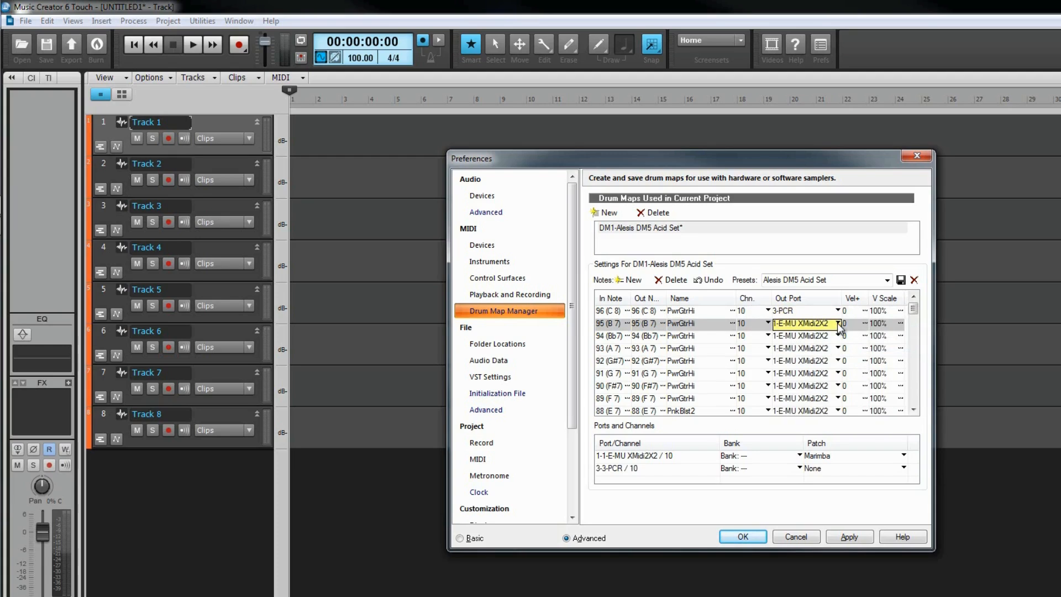
{"action": "left_click", "coordinate": [842, 401]}
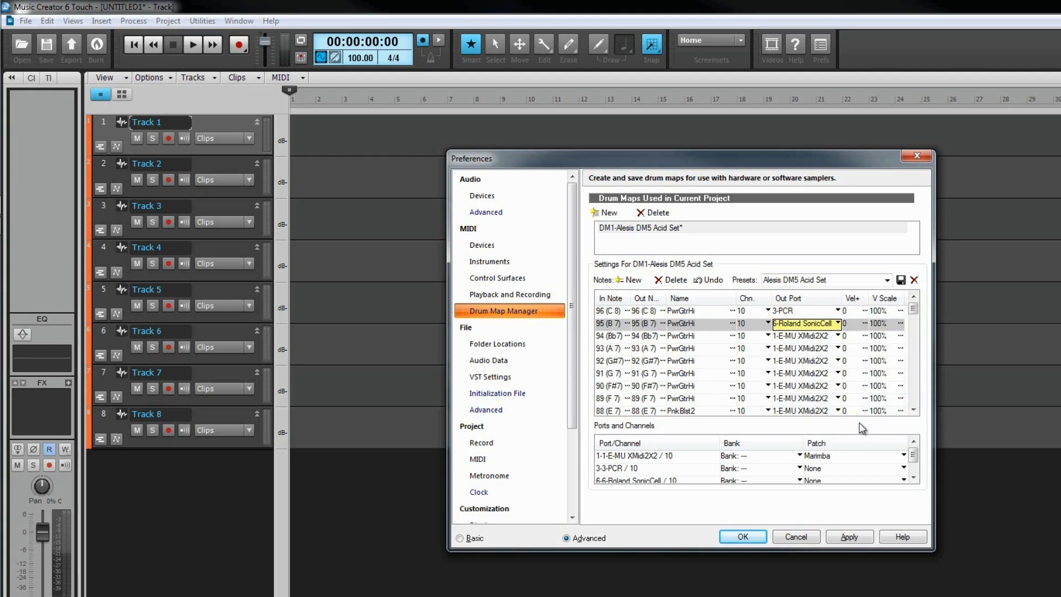